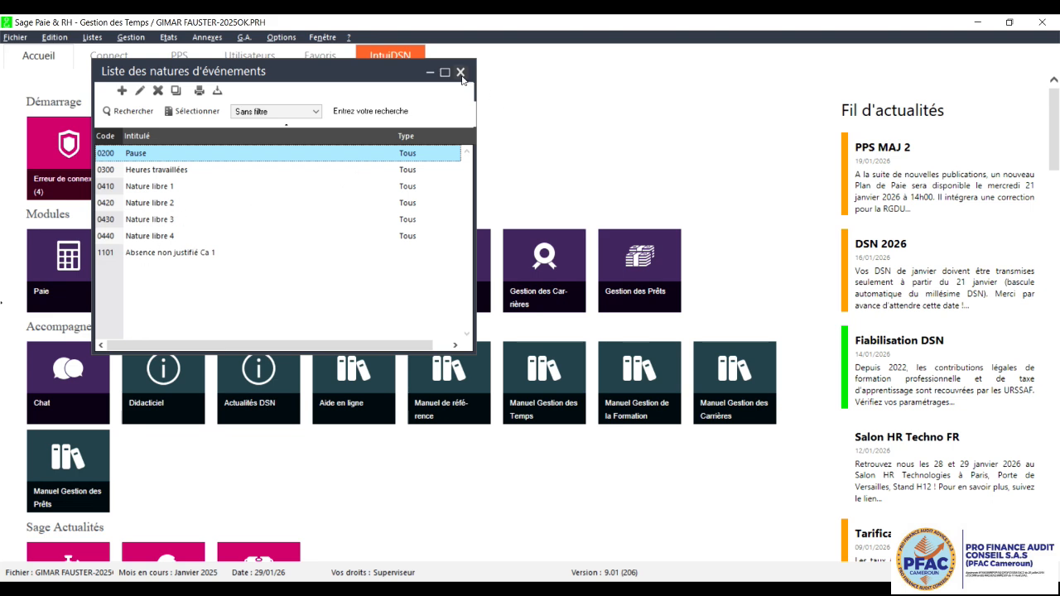
Create an event nature with code 0974 and title "mise à pied", and close the list of event natures.
{"action": "left_click", "coordinate": [151, 254]}
{"action": "left_click", "coordinate": [123, 96]}
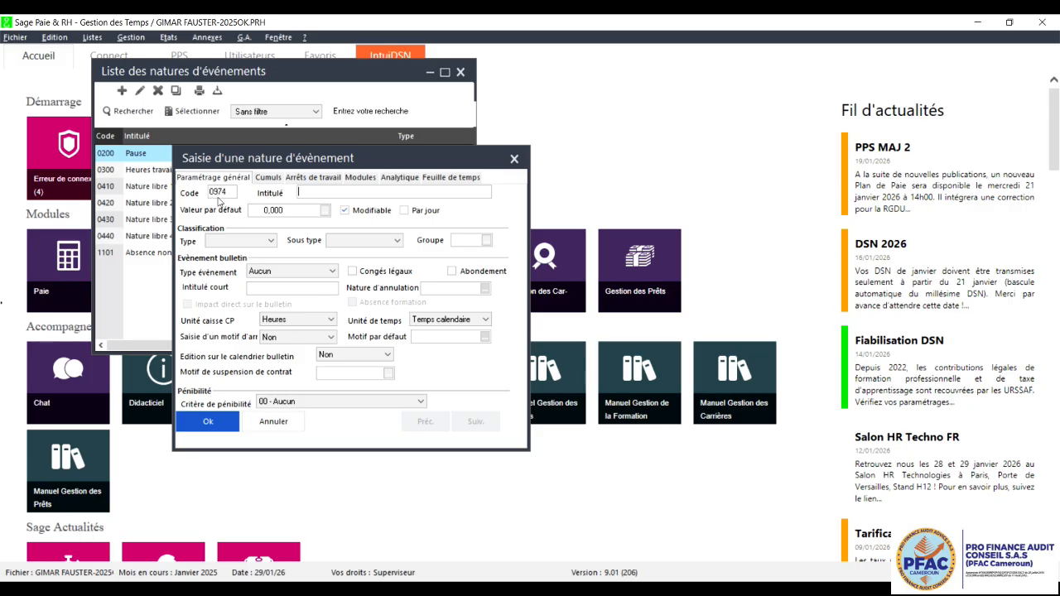
{"action": "key", "text": "Tab"}
{"action": "double_click", "coordinate": [224, 191]}
{"action": "key", "text": "Tab"}
{"action": "left_click", "coordinate": [347, 193]}
{"action": "left_click", "coordinate": [208, 424]}
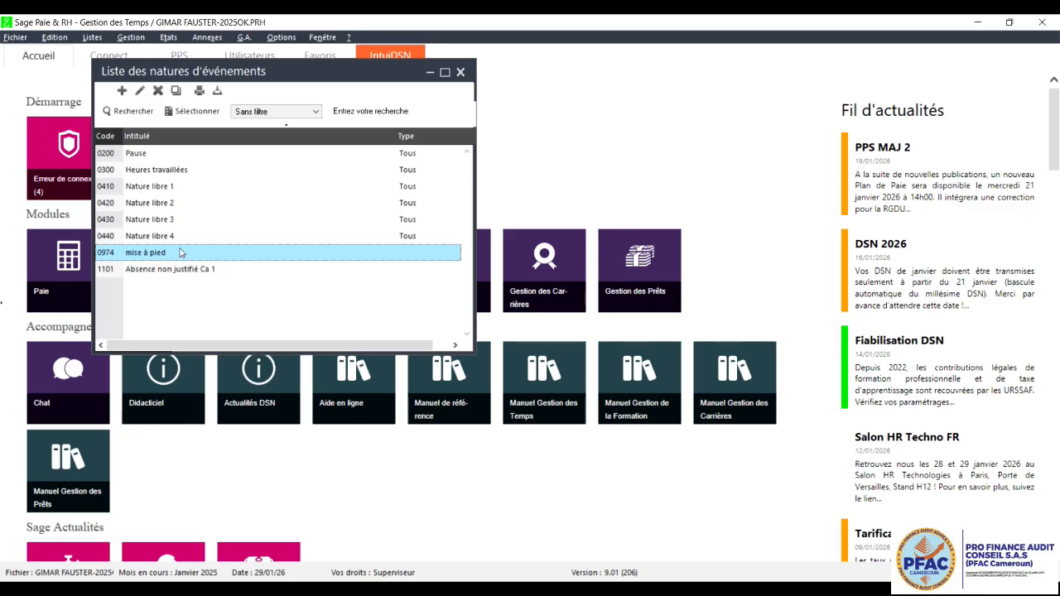
{"action": "left_click", "coordinate": [461, 72]}
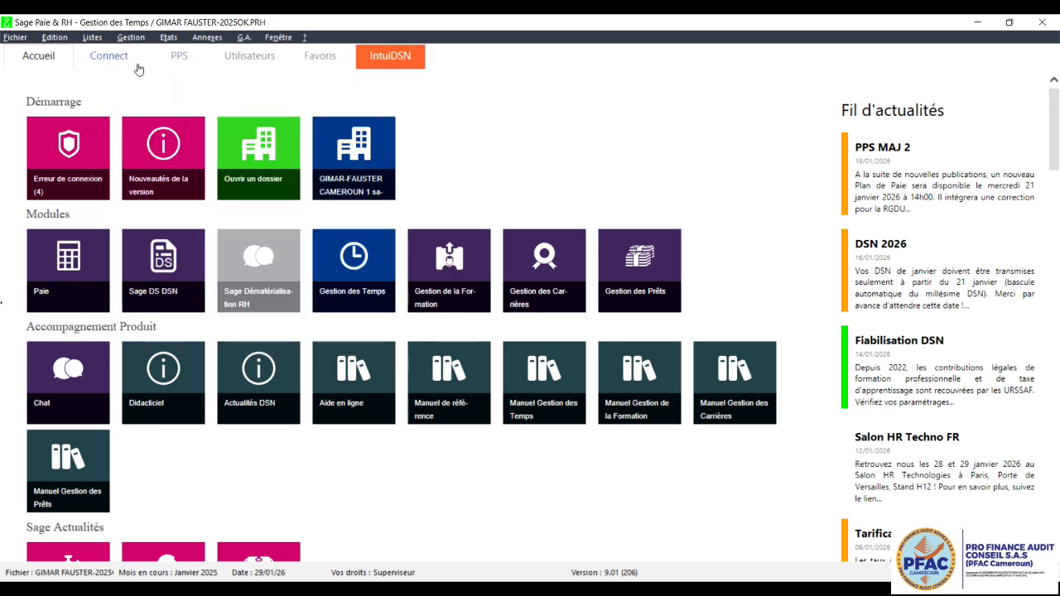
Open the Plan de paie Sage and select all event natures in its list, closing the list when done.
{"action": "left_click", "coordinate": [179, 58]}
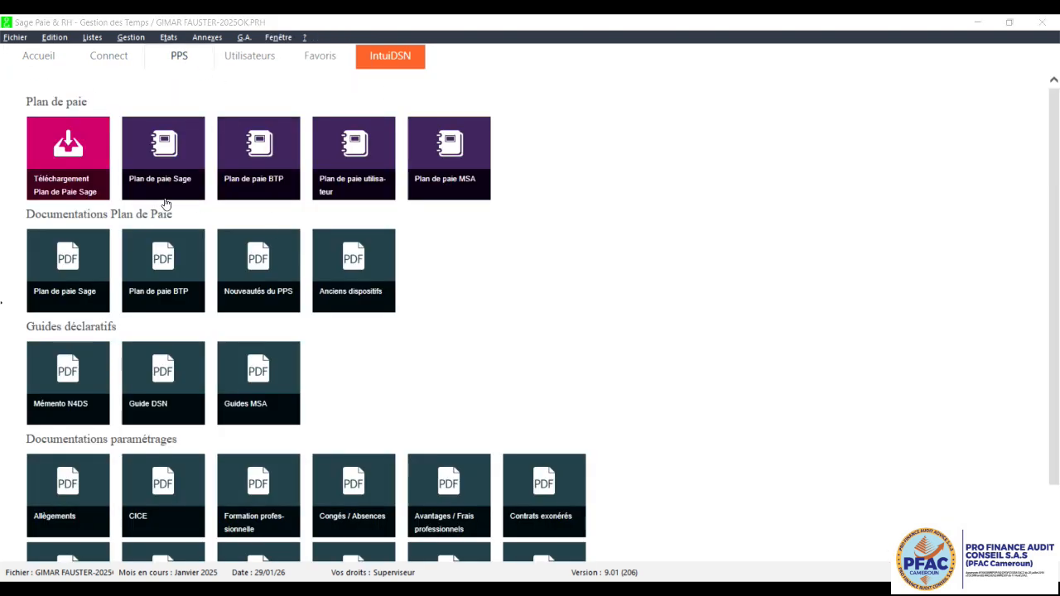
{"action": "left_click", "coordinate": [164, 178]}
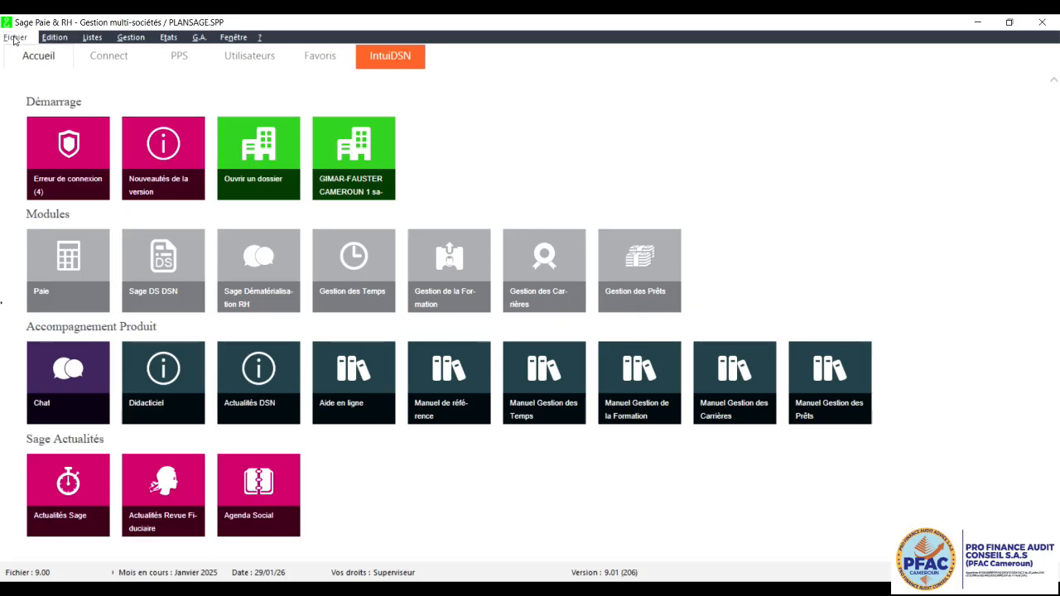
{"action": "left_click", "coordinate": [133, 39]}
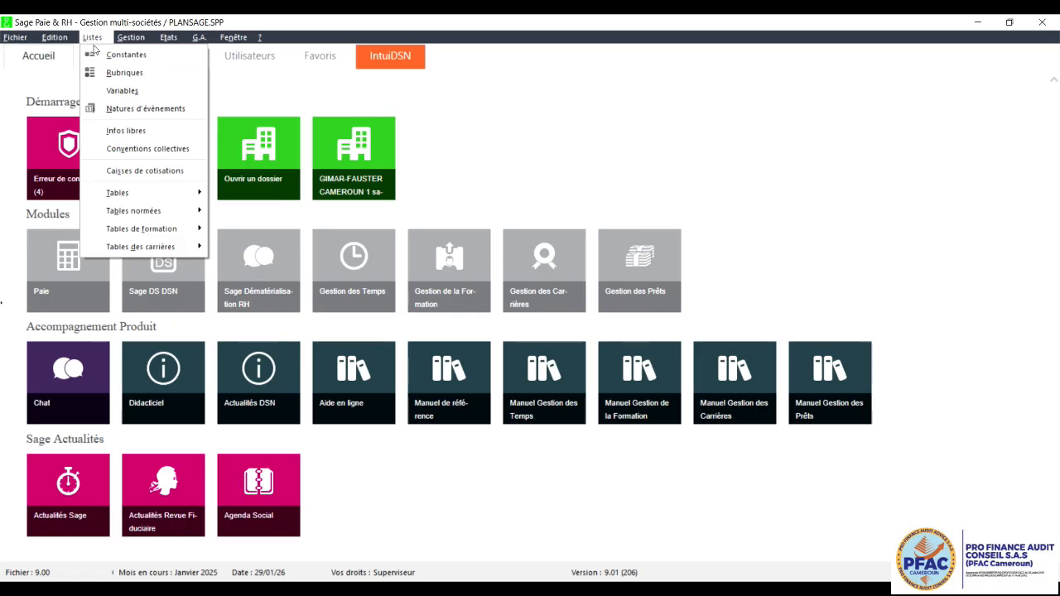
{"action": "left_click", "coordinate": [124, 109]}
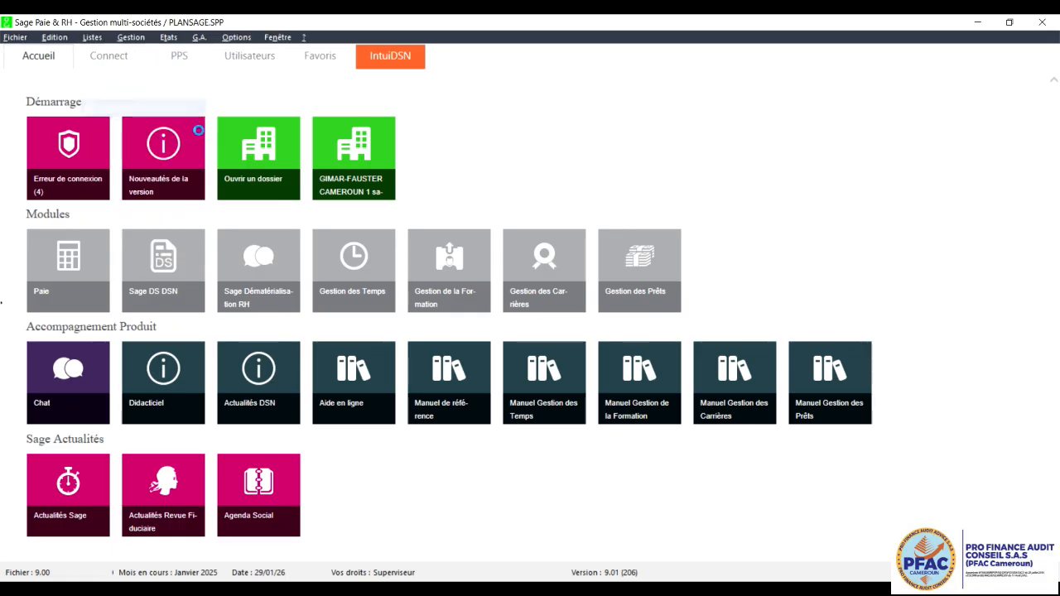
{"action": "mouse_move", "coordinate": [346, 159]}
{"action": "left_mouse_down"}
{"action": "mouse_move", "coordinate": [343, 227]}
{"action": "mouse_move", "coordinate": [345, 144]}
{"action": "mouse_move", "coordinate": [345, 230]}
{"action": "mouse_move", "coordinate": [346, 159]}
{"action": "left_mouse_up"}
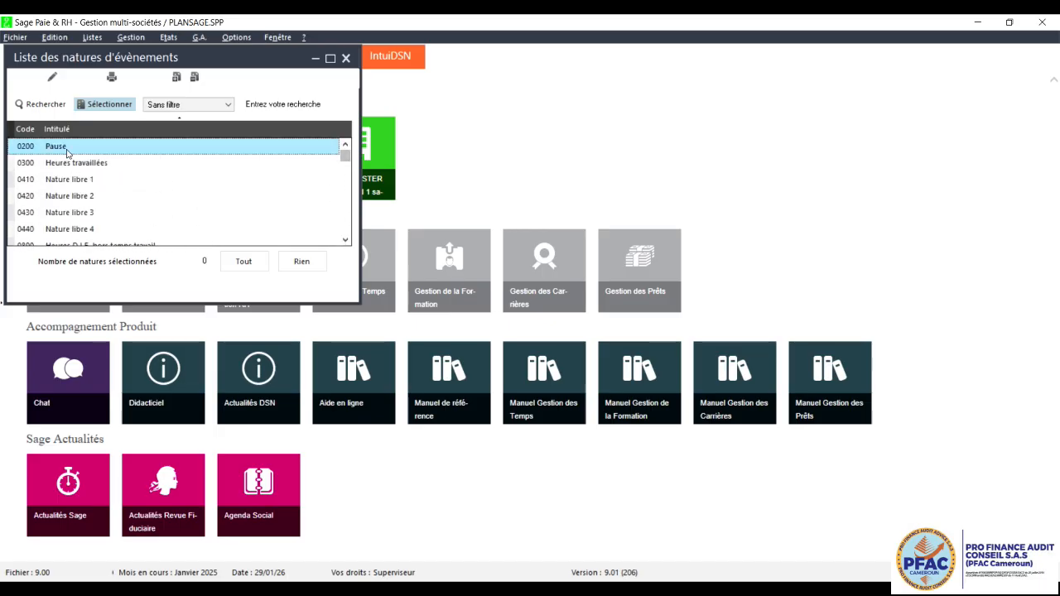
{"action": "left_click", "coordinate": [176, 78]}
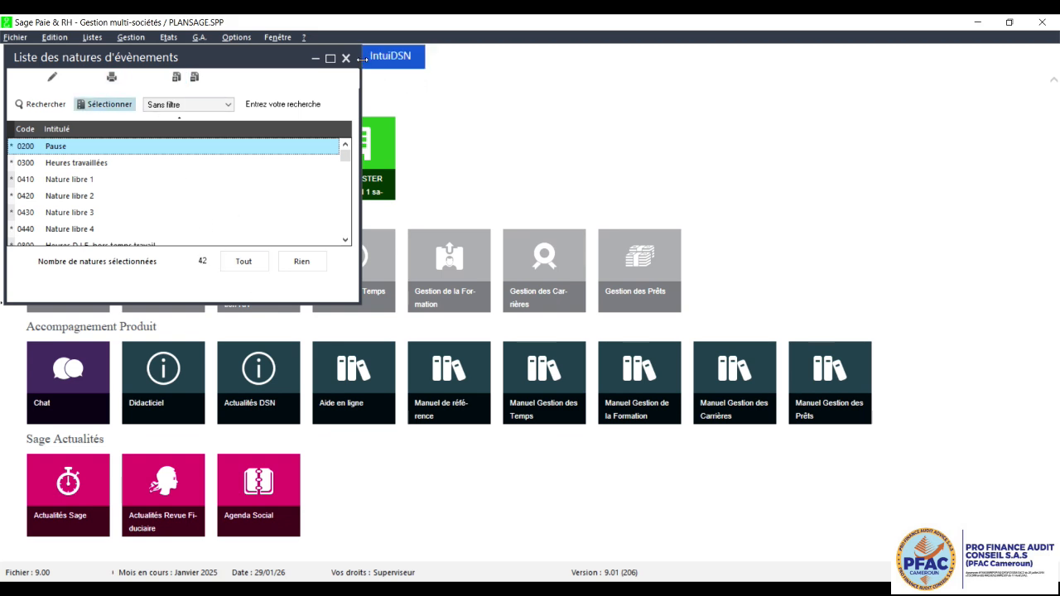
{"action": "left_click", "coordinate": [346, 58]}
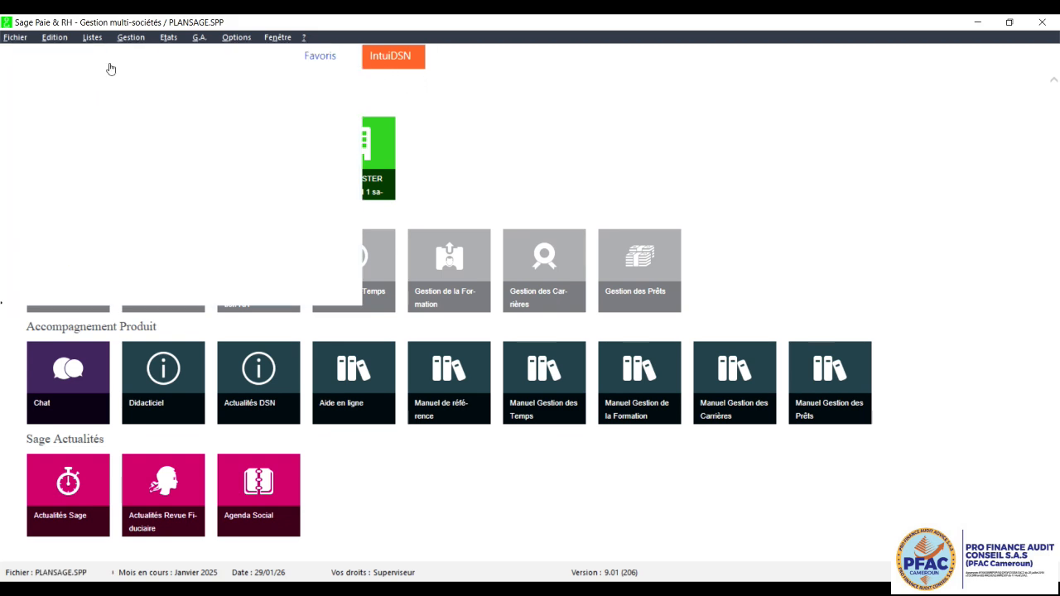
Update the listed company from the Sage payroll plan with a report, preview the report, and exit the company update.
{"action": "left_click", "coordinate": [30, 38]}
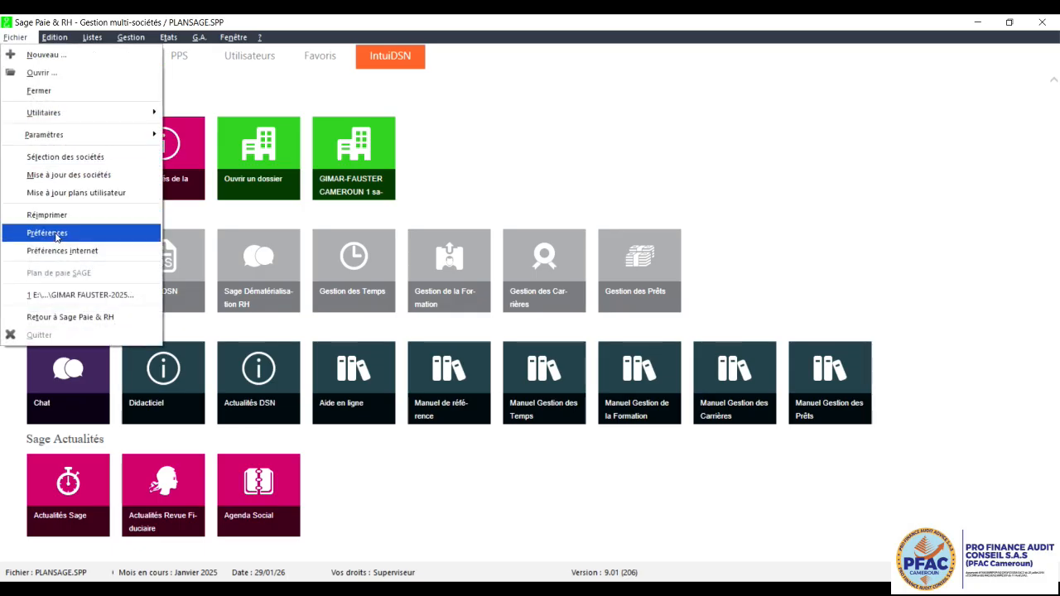
{"action": "left_click", "coordinate": [68, 177]}
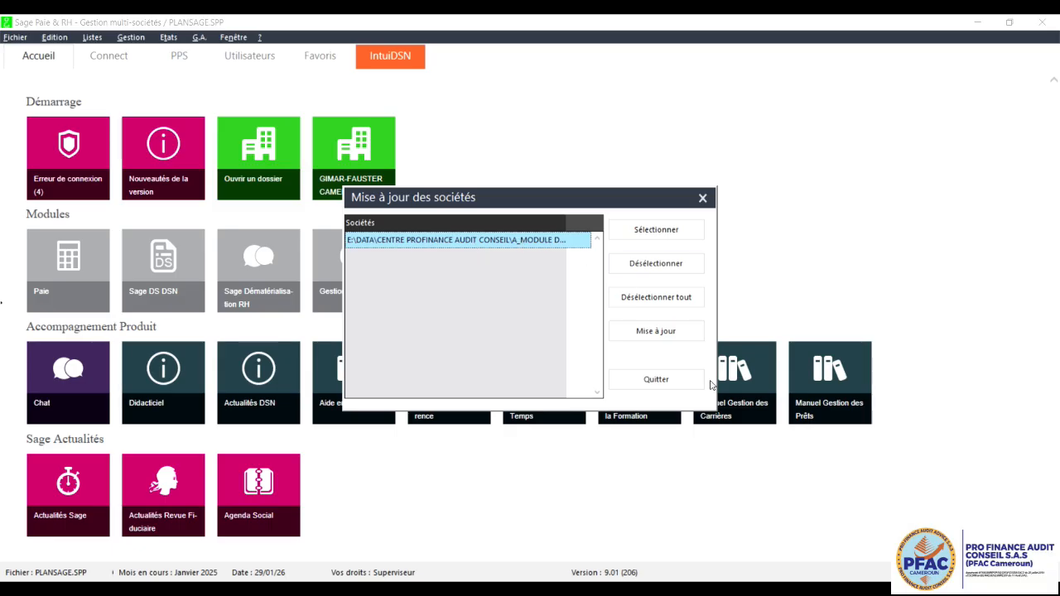
{"action": "left_click", "coordinate": [663, 335]}
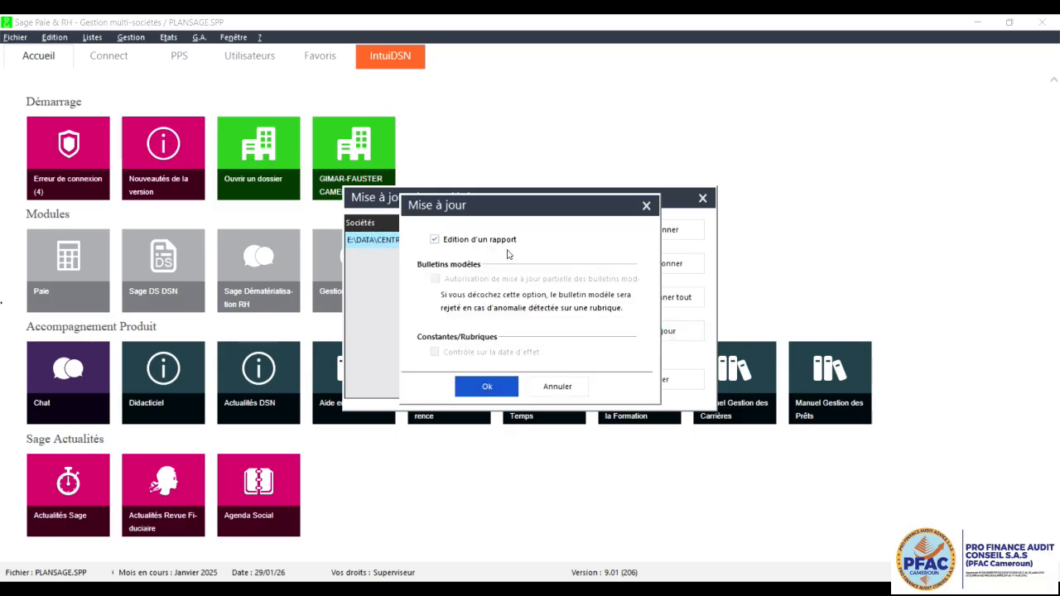
{"action": "left_click", "coordinate": [488, 388]}
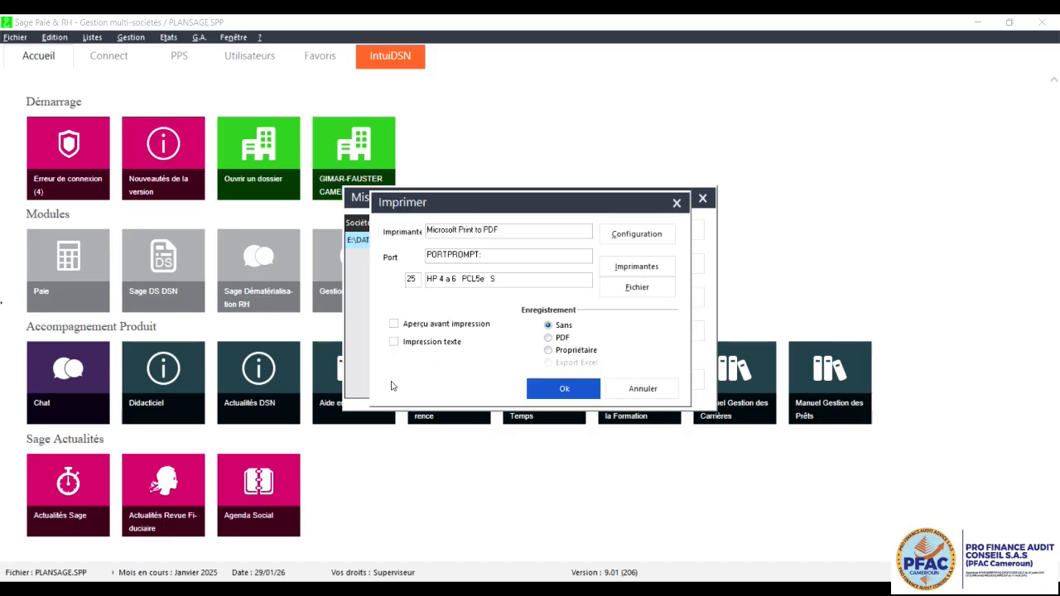
{"action": "left_click", "coordinate": [553, 390]}
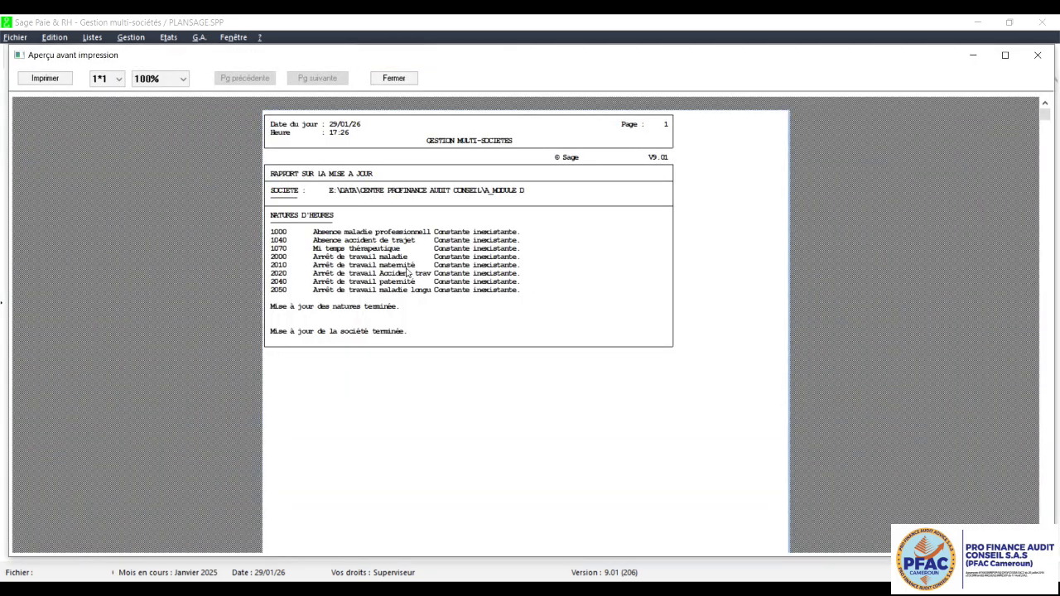
{"action": "left_click", "coordinate": [1036, 56]}
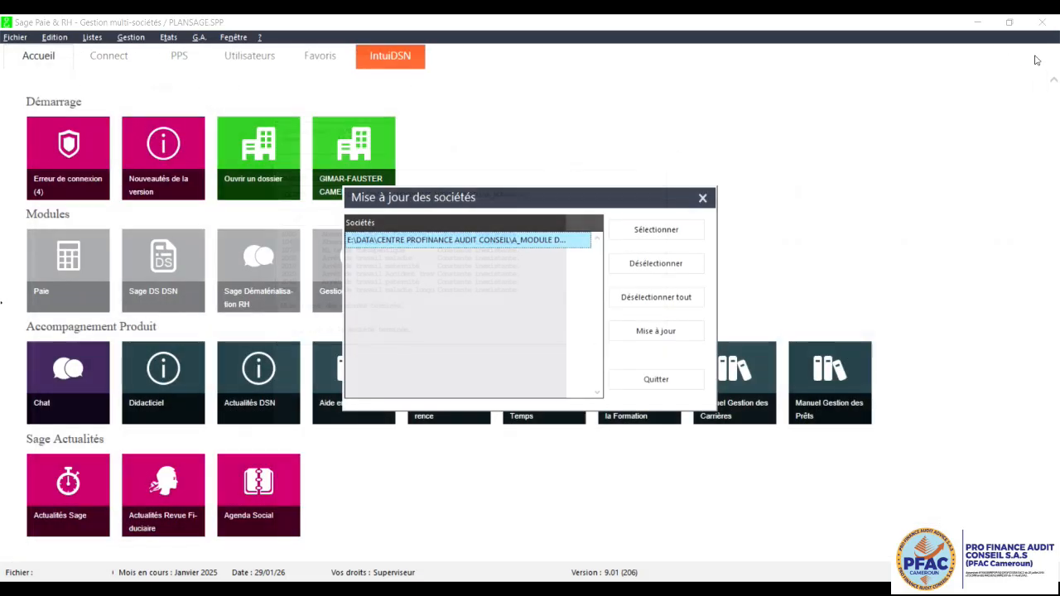
{"action": "left_click", "coordinate": [656, 380]}
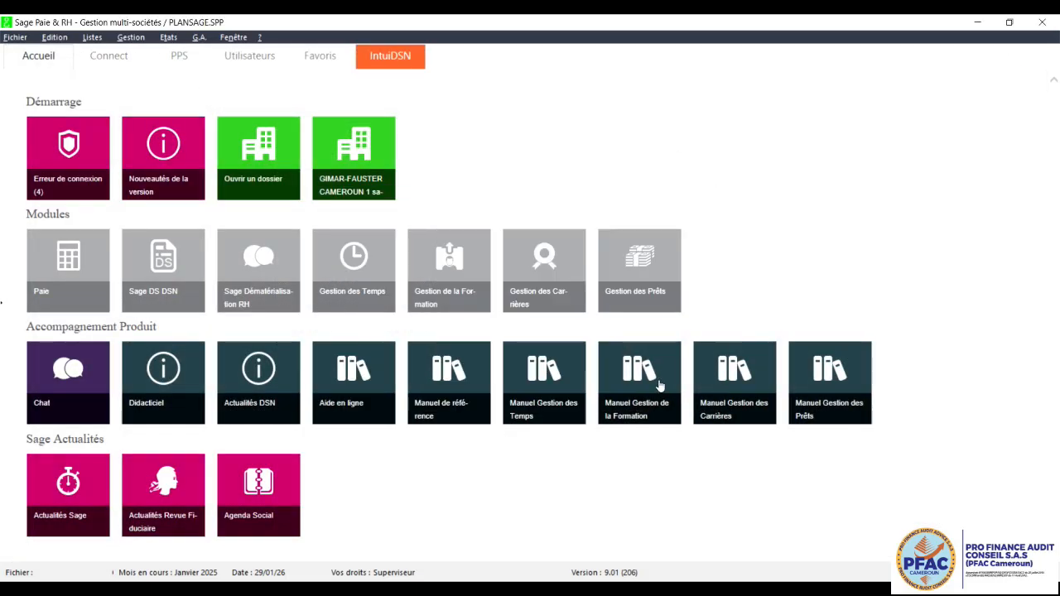
Return to Sage Paie & RH from the multi-company management and reopen the GIMAR-FAUSTER CAMEROUN company file.
{"action": "left_click", "coordinate": [15, 37]}
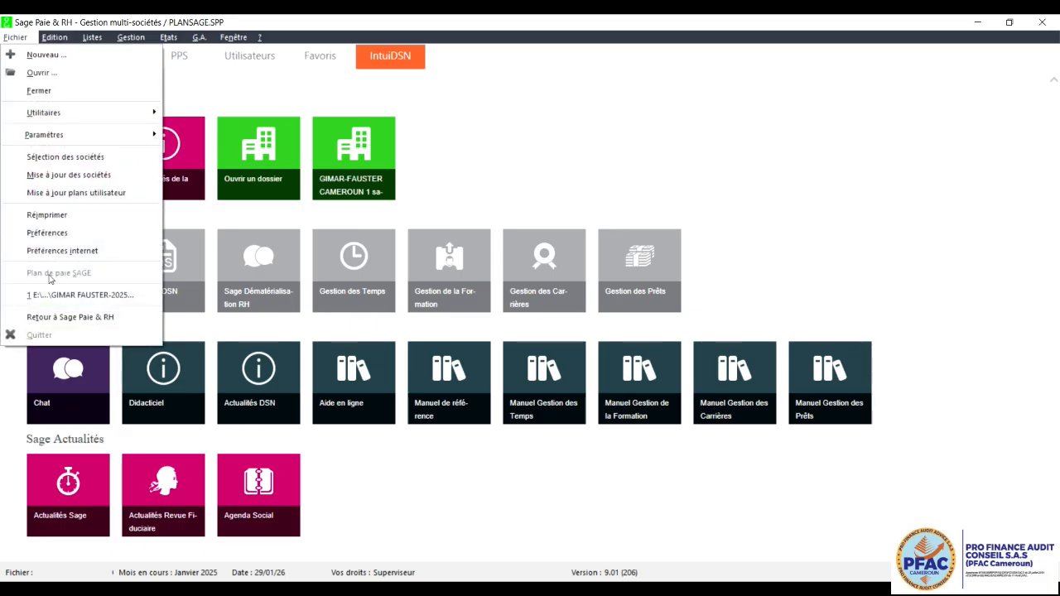
{"action": "left_click", "coordinate": [89, 317]}
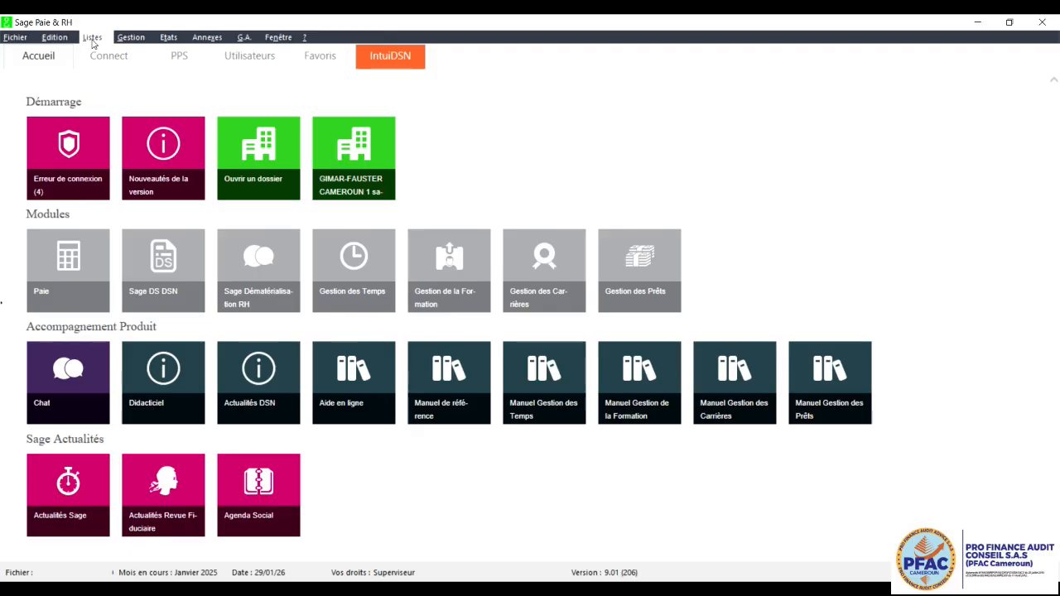
{"action": "left_click", "coordinate": [355, 179]}
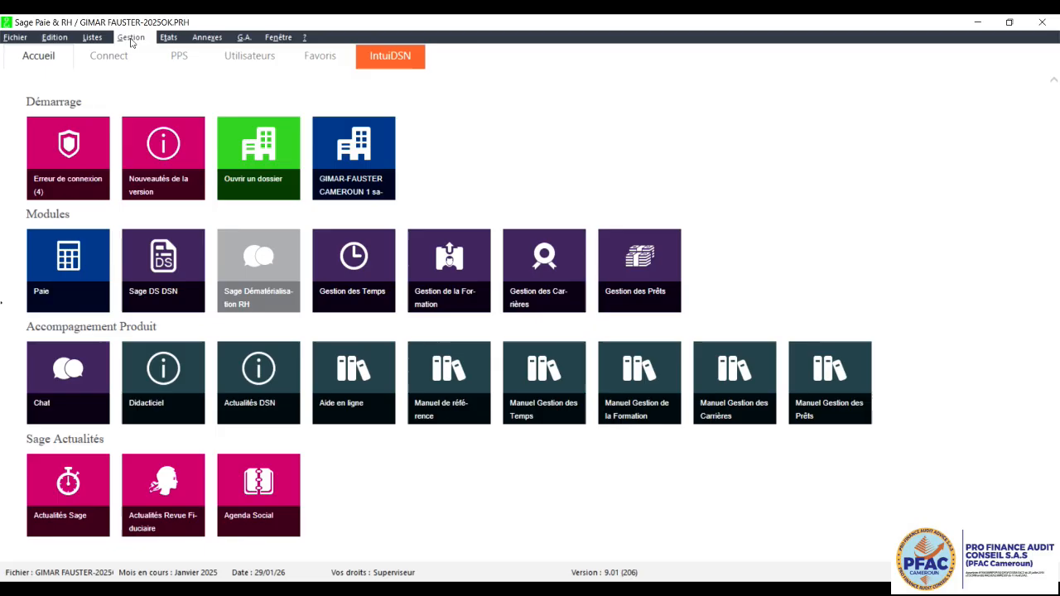
Examine the company's list of event natures for the entries imported from the Sage payroll plan.
{"action": "left_click", "coordinate": [94, 37]}
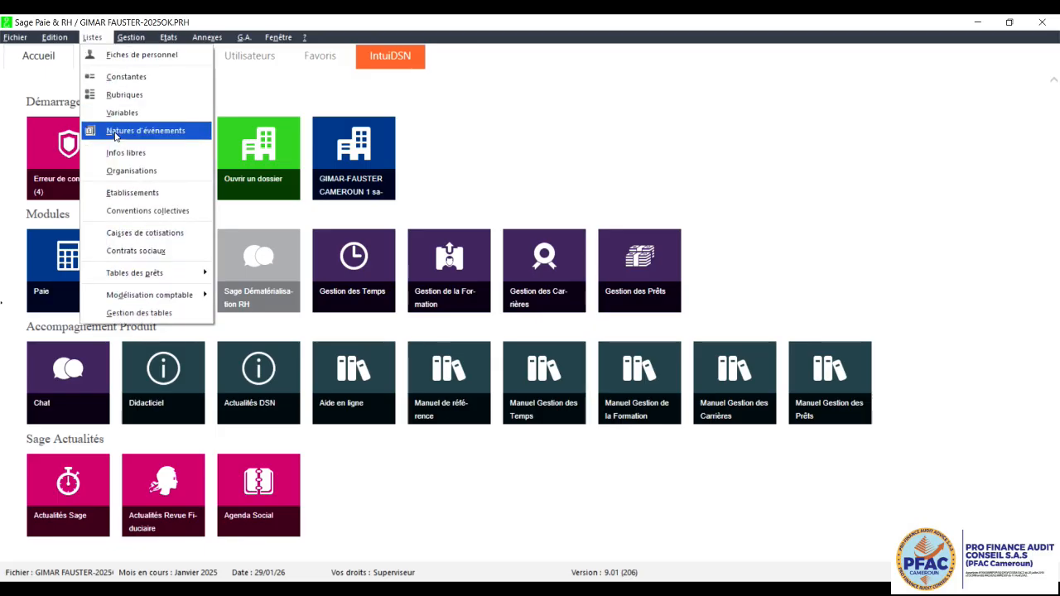
{"action": "left_click", "coordinate": [139, 132]}
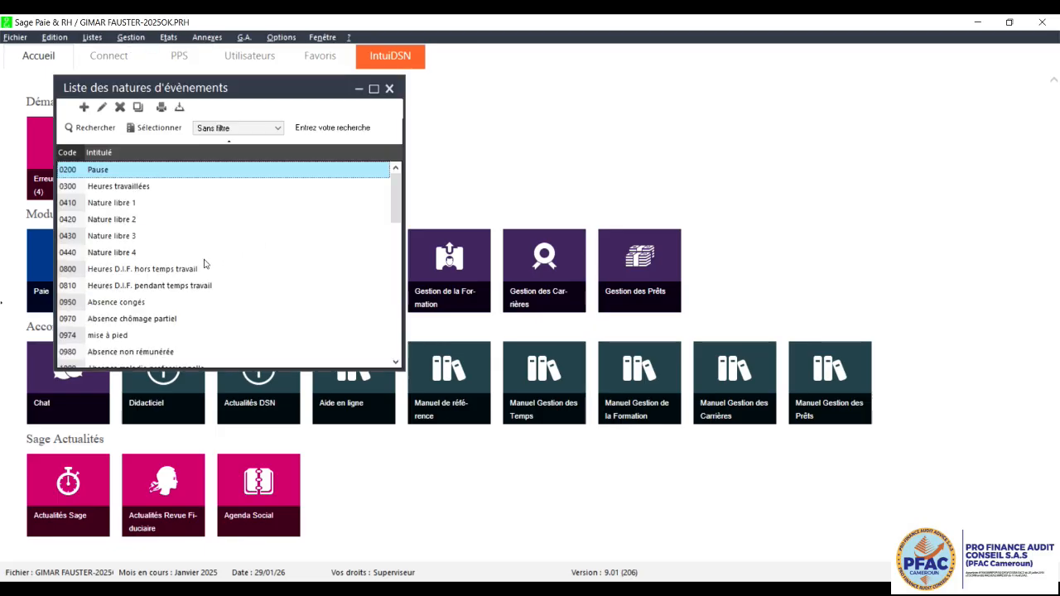
{"action": "scroll", "coordinate": [191, 274], "scroll_direction": "down", "scroll_amount": 5}
{"action": "scroll", "coordinate": [180, 282], "scroll_direction": "down", "scroll_amount": 5}
{"action": "scroll", "coordinate": [184, 281], "scroll_direction": "up", "scroll_amount": 15}
{"action": "scroll", "coordinate": [185, 280], "scroll_direction": "down", "scroll_amount": 5}
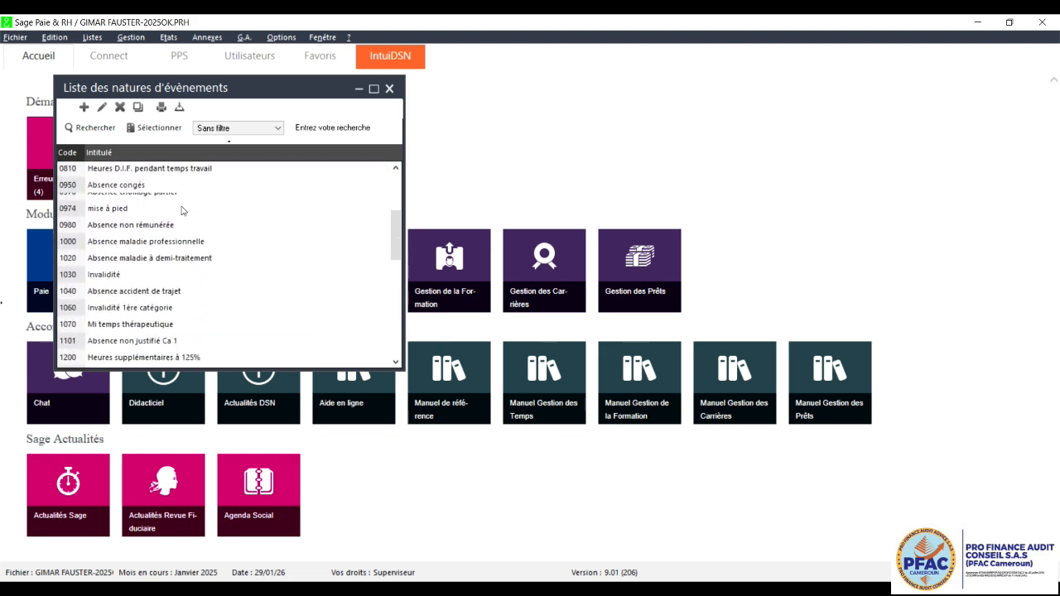
{"action": "scroll", "coordinate": [177, 230], "scroll_direction": "down", "scroll_amount": 15}
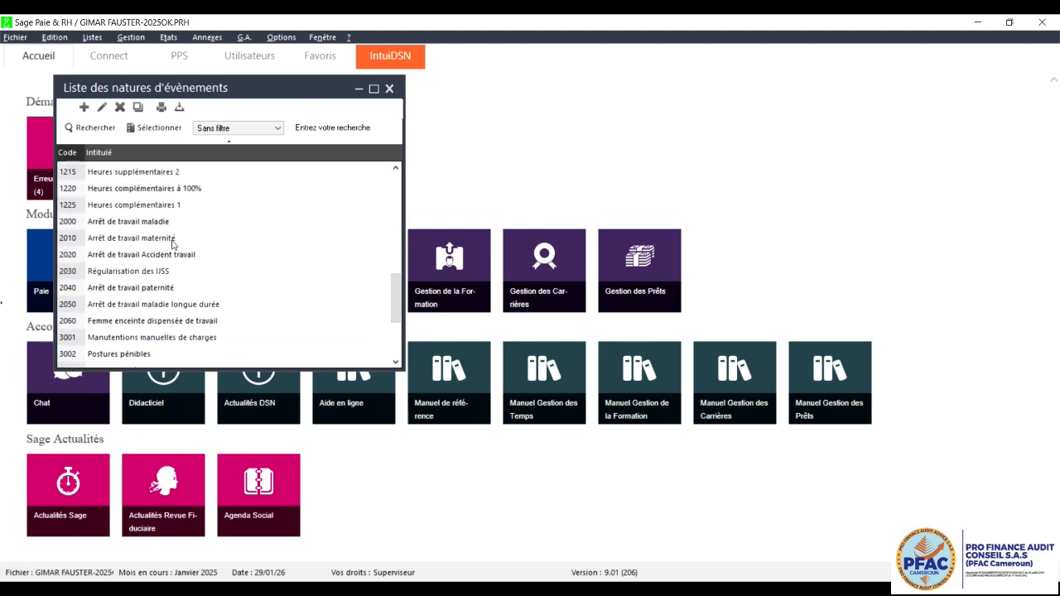
{"action": "scroll", "coordinate": [164, 280], "scroll_direction": "down", "scroll_amount": 1}
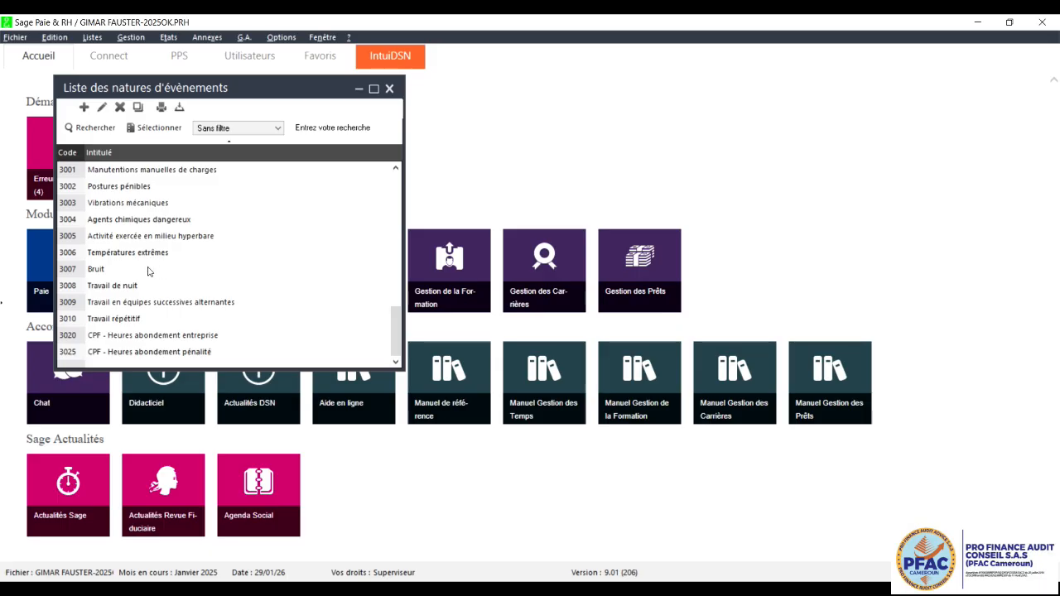
{"action": "scroll", "coordinate": [149, 257], "scroll_direction": "up", "scroll_amount": 3}
{"action": "scroll", "coordinate": [145, 253], "scroll_direction": "up", "scroll_amount": 2}
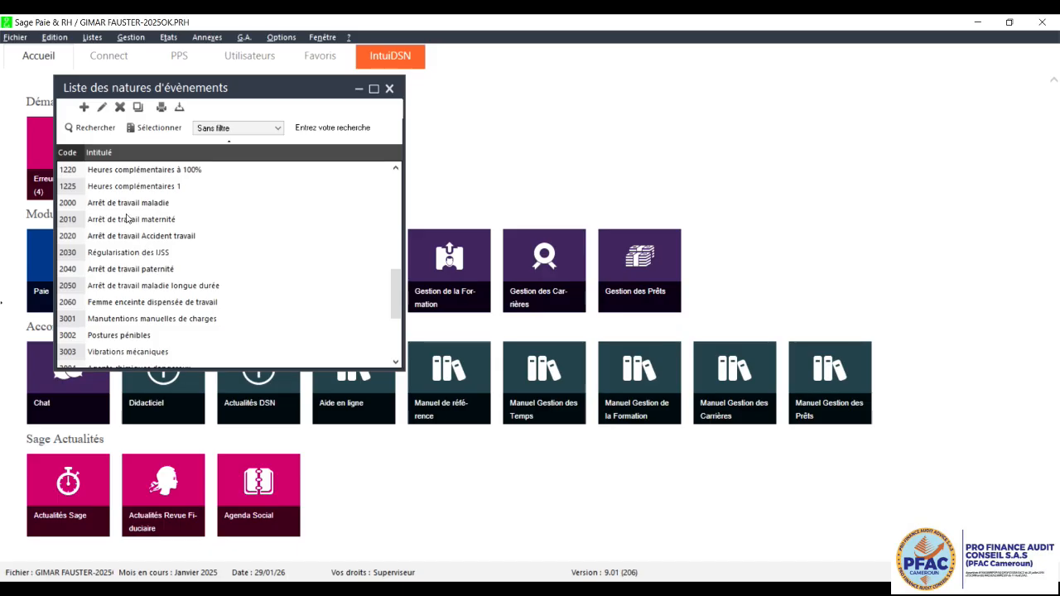
{"action": "scroll", "coordinate": [128, 219], "scroll_direction": "up", "scroll_amount": 2}
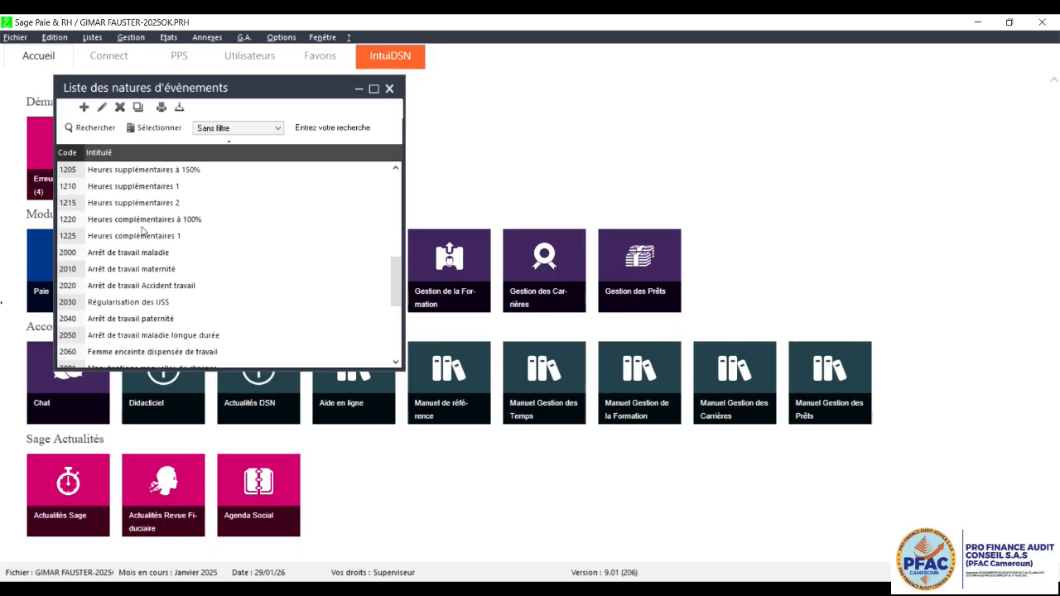
{"action": "scroll", "coordinate": [143, 234], "scroll_direction": "up", "scroll_amount": 3}
{"action": "scroll", "coordinate": [143, 238], "scroll_direction": "up", "scroll_amount": 3}
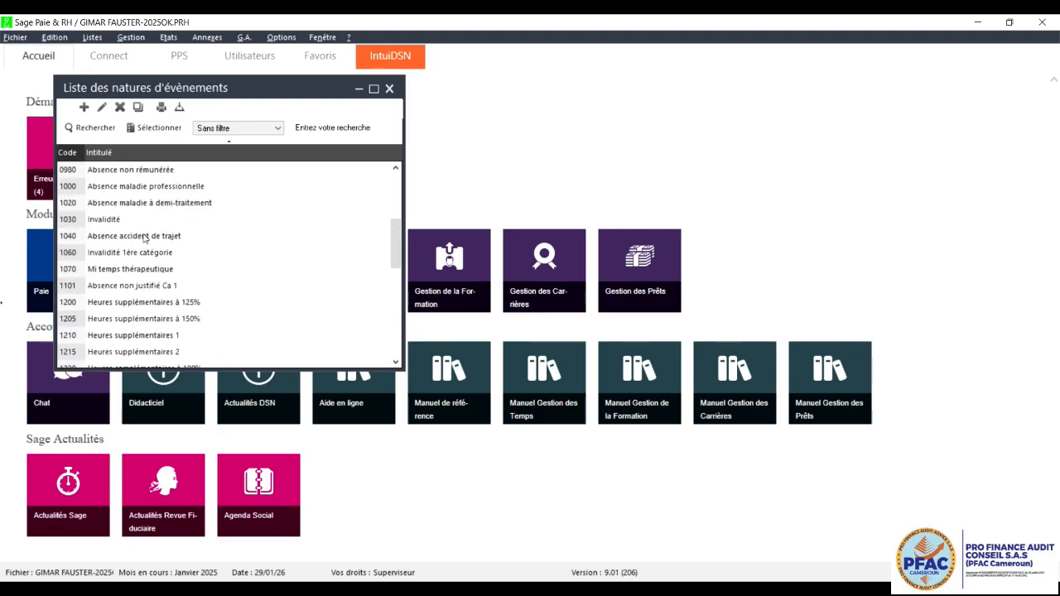
{"action": "scroll", "coordinate": [144, 238], "scroll_direction": "up", "scroll_amount": 3}
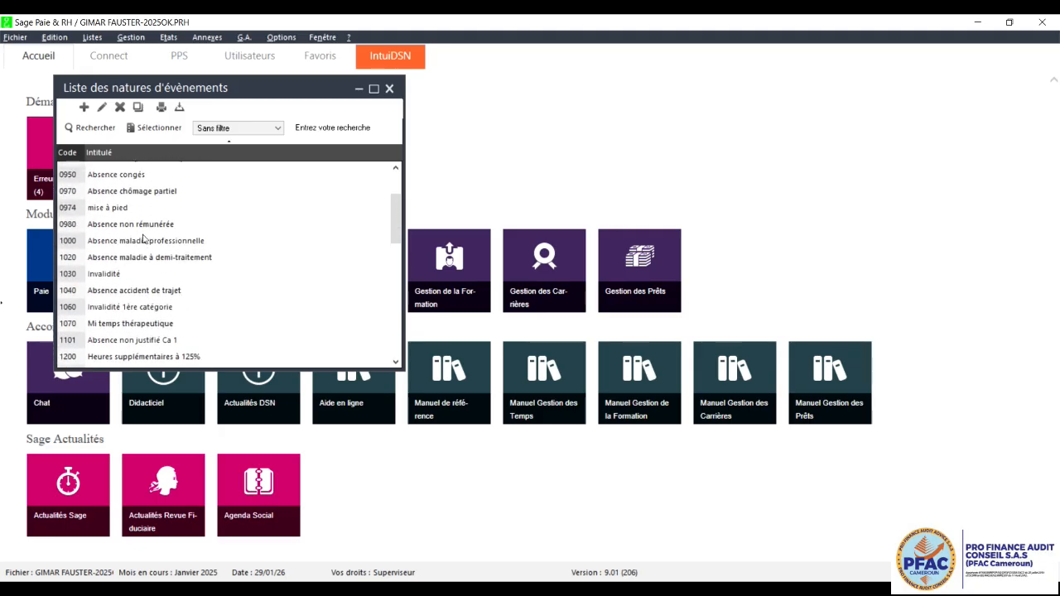